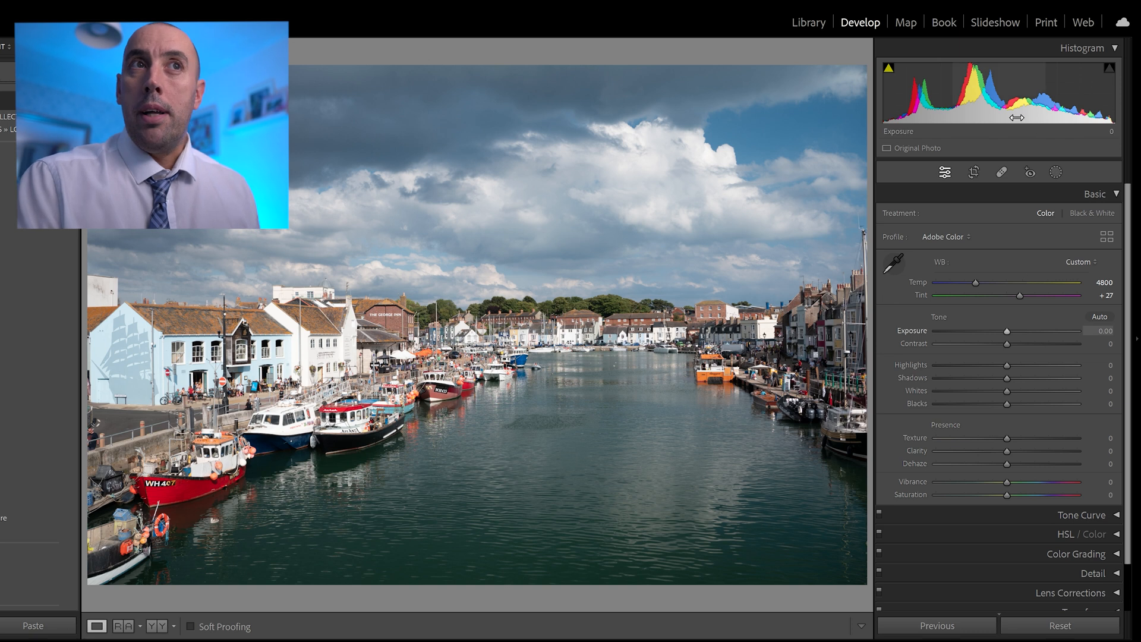
- Adjust the harbour photo directly in the histogram: exposure to −0.42 and shadows to −15, plus the blacks and whites regions
{"action": "mouse_move", "coordinate": [1016, 102]}
{"action": "left_mouse_down"}
{"action": "mouse_move", "coordinate": [1045, 107]}
{"action": "mouse_move", "coordinate": [1011, 103]}
{"action": "left_mouse_up"}
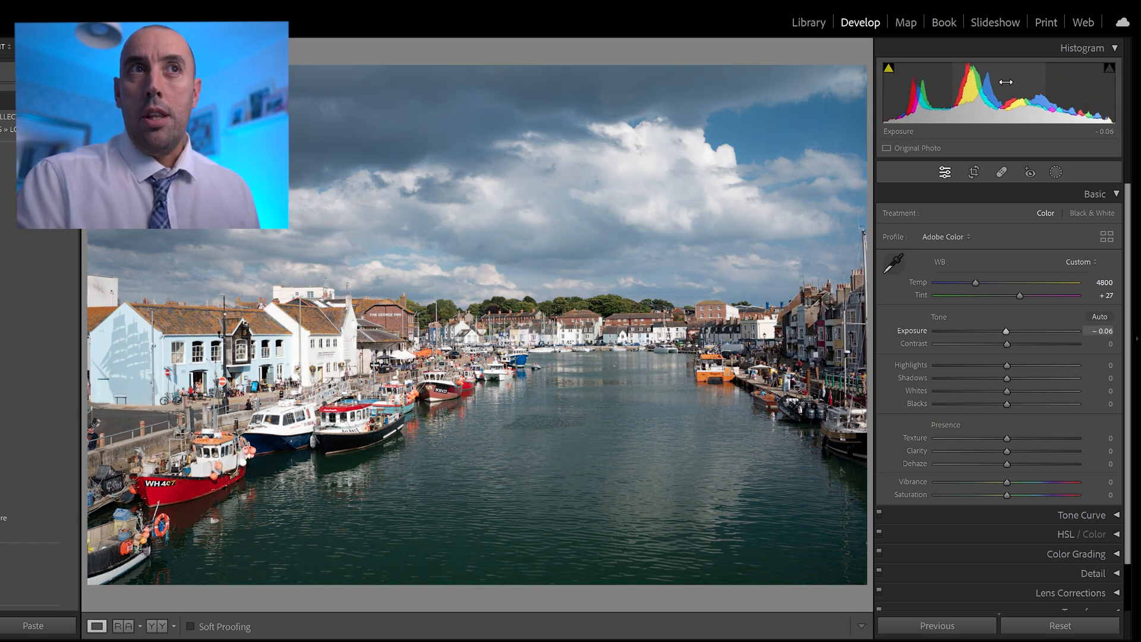
{"action": "left_click_drag", "start_coordinate": [1010, 103], "coordinate": [993, 103]}
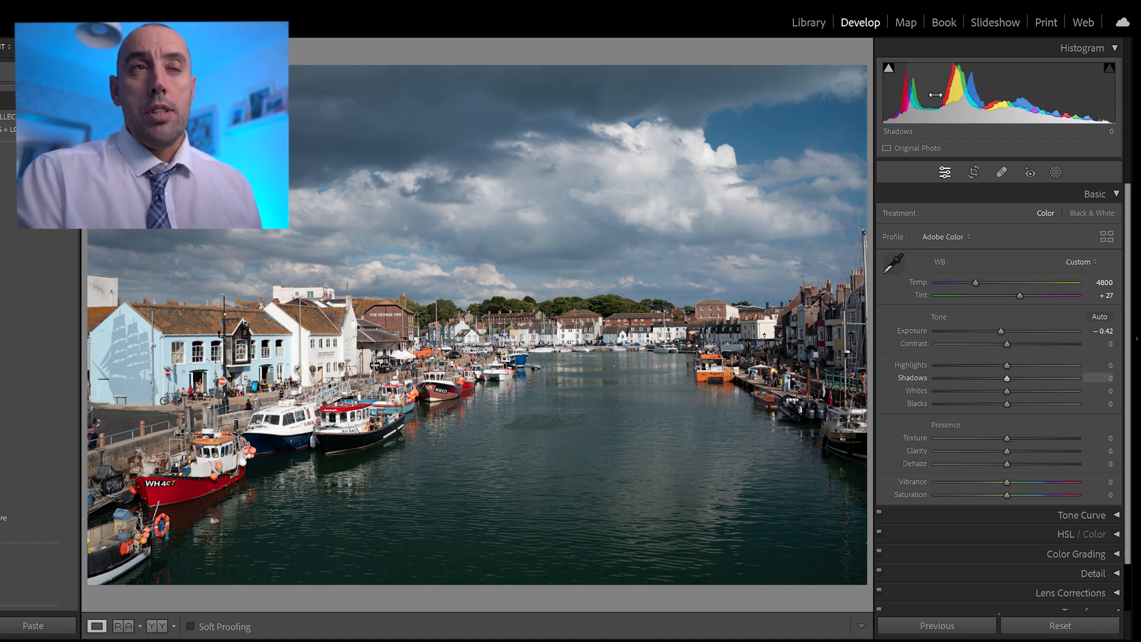
{"action": "mouse_move", "coordinate": [934, 104]}
{"action": "left_mouse_down"}
{"action": "mouse_move", "coordinate": [918, 103]}
{"action": "mouse_move", "coordinate": [942, 103]}
{"action": "mouse_move", "coordinate": [929, 104]}
{"action": "left_mouse_up"}
{"action": "left_click_drag", "start_coordinate": [1001, 378], "coordinate": [998, 376]}
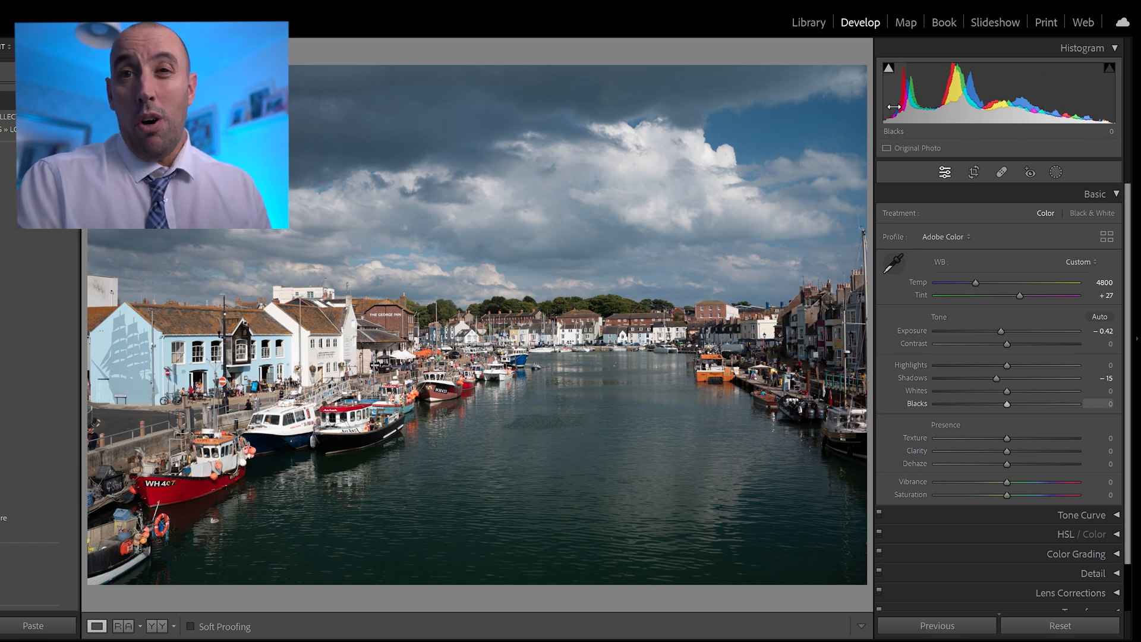
{"action": "left_click_drag", "start_coordinate": [896, 96], "coordinate": [910, 96]}
{"action": "left_click_drag", "start_coordinate": [1062, 95], "coordinate": [1088, 96]}
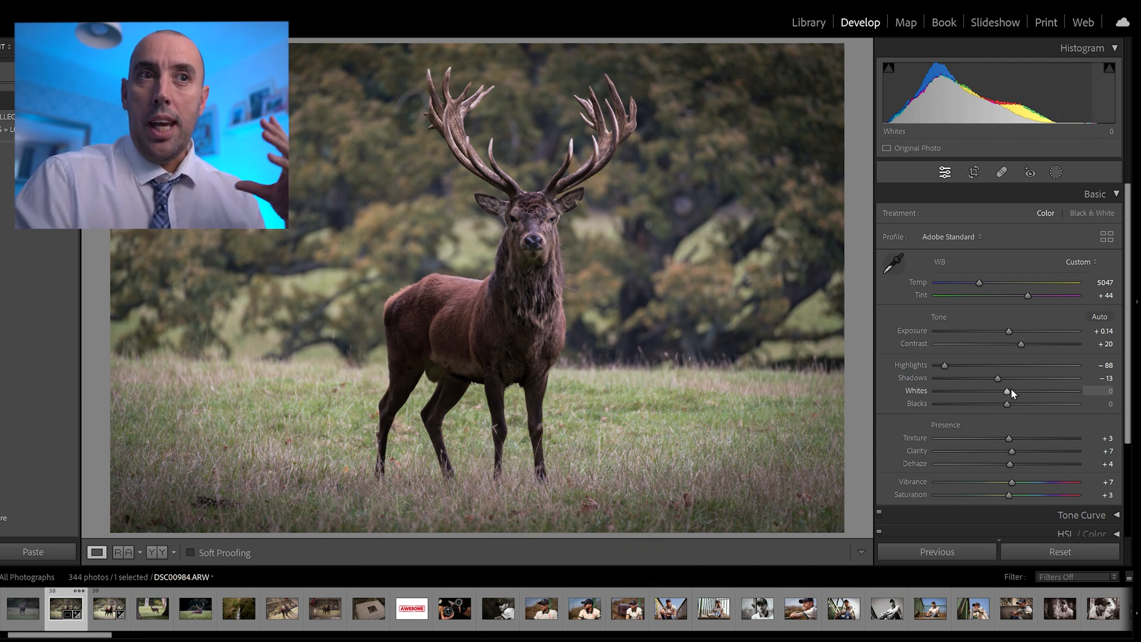
- Try raising the stag photo's Whites to +39 in stages, and return the value to 0
{"action": "mouse_move", "coordinate": [1008, 391]}
{"action": "left_mouse_down"}
{"action": "mouse_move", "coordinate": [1026, 391]}
{"action": "mouse_move", "coordinate": [998, 391]}
{"action": "mouse_move", "coordinate": [1025, 393]}
{"action": "left_mouse_up"}
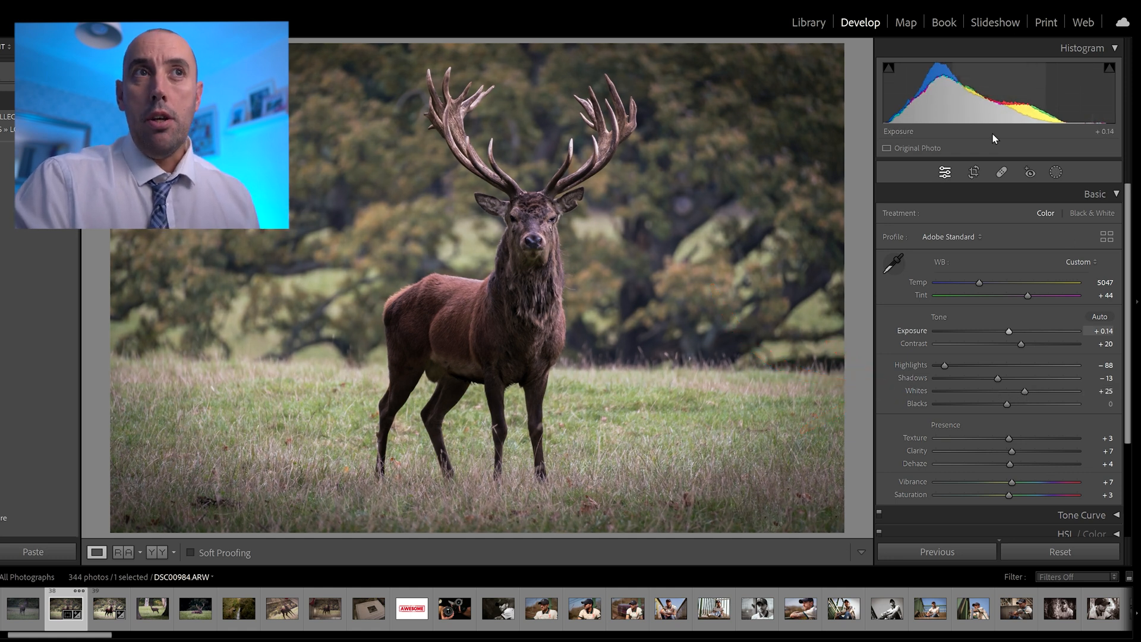
{"action": "left_click_drag", "start_coordinate": [1026, 392], "coordinate": [1035, 390]}
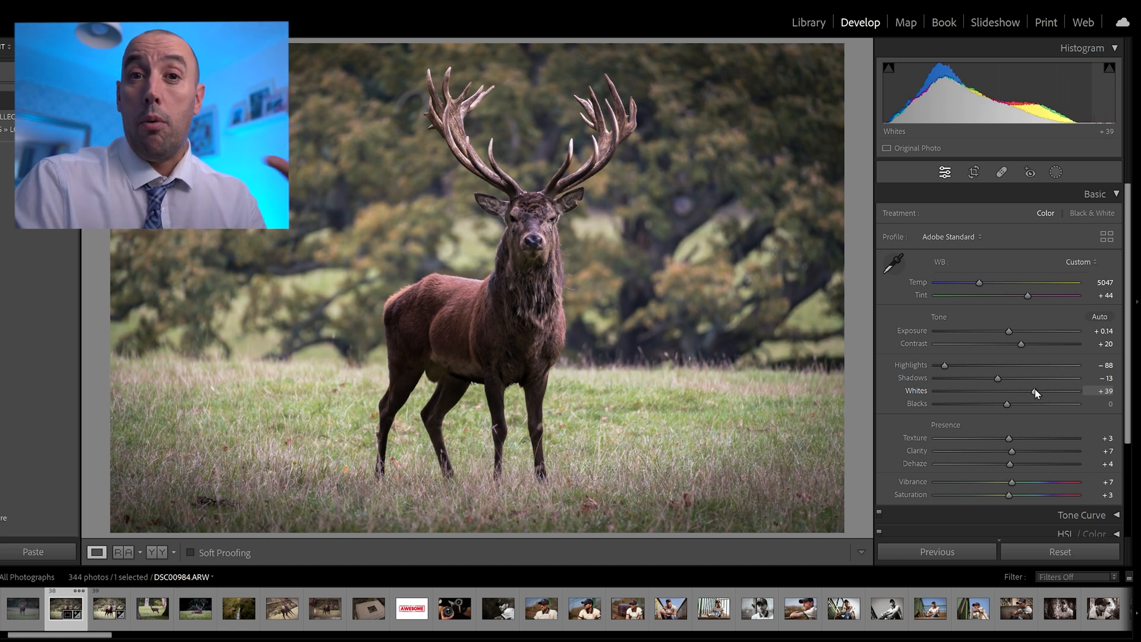
{"action": "left_click_drag", "start_coordinate": [1035, 390], "coordinate": [1011, 392]}
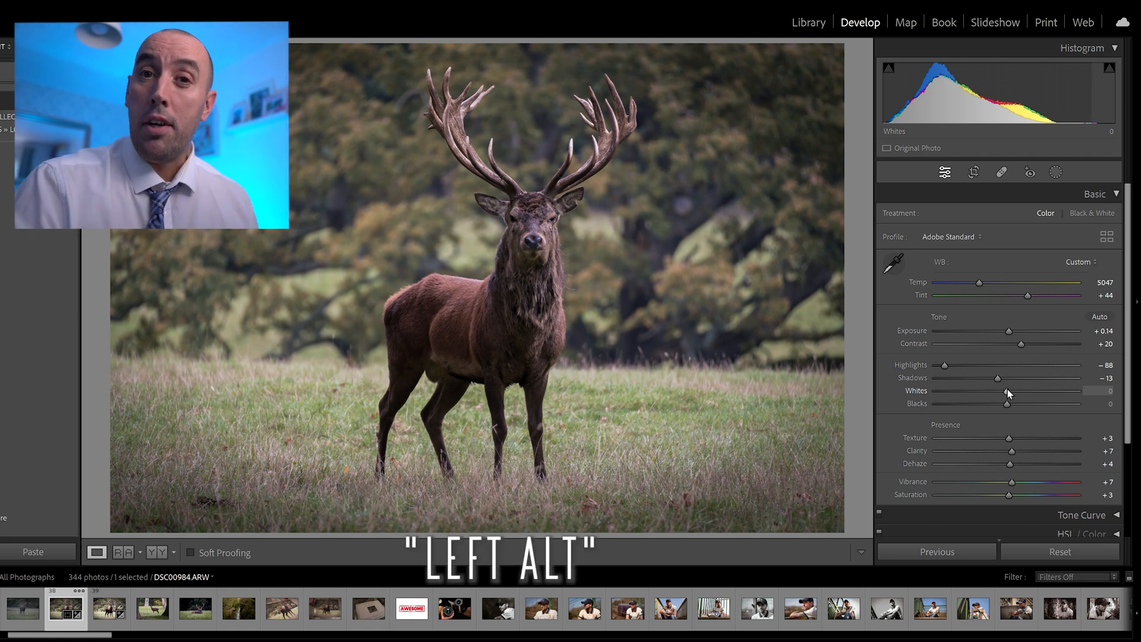
- Try setting the stag photo's Whites to +71 and checking Blacks with the clipping preview, and reset Whites to 0
{"action": "left_click_drag", "start_coordinate": [1007, 394], "coordinate": [1060, 393]}
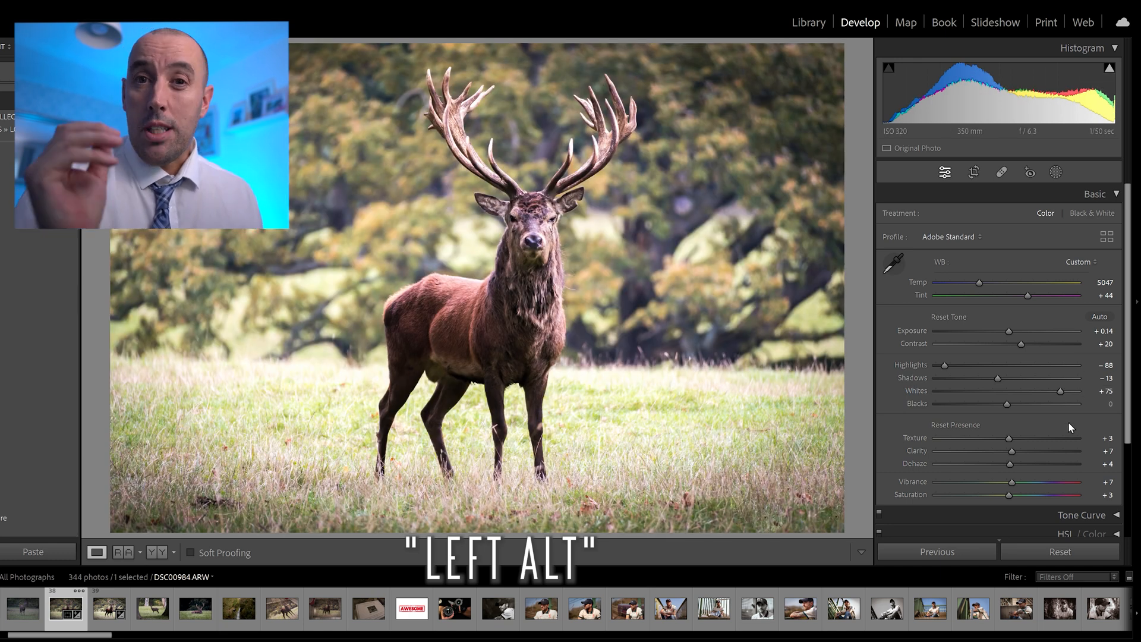
{"action": "left_click_drag", "start_coordinate": [1058, 390], "coordinate": [1056, 390]}
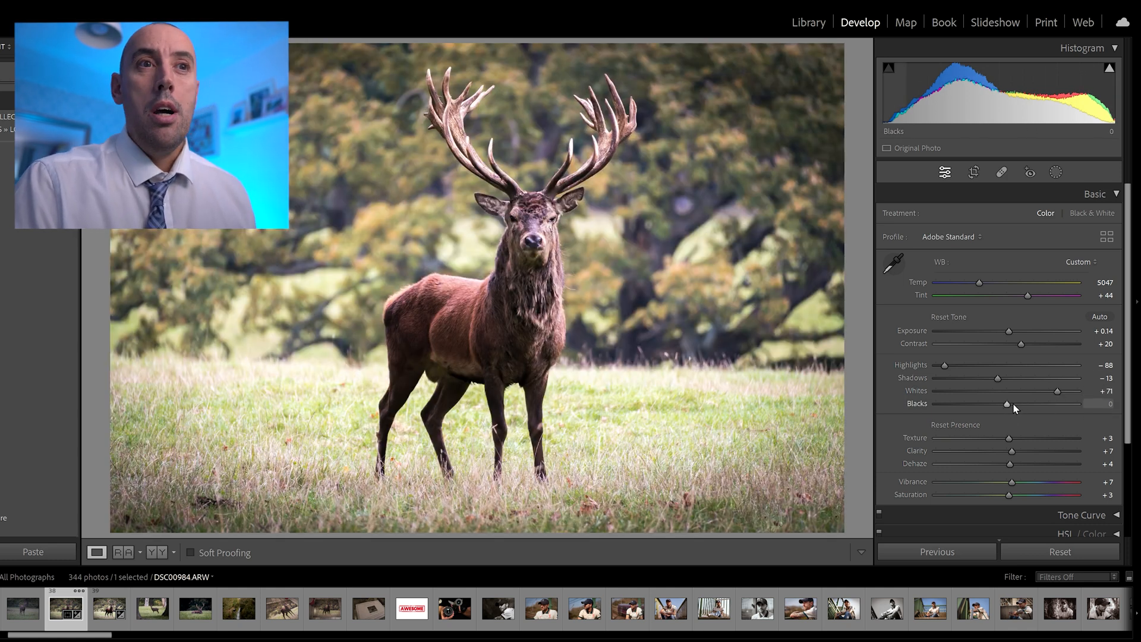
{"action": "mouse_move", "coordinate": [1010, 404]}
{"action": "left_mouse_down"}
{"action": "mouse_move", "coordinate": [936, 405]}
{"action": "mouse_move", "coordinate": [1003, 408]}
{"action": "left_mouse_up"}
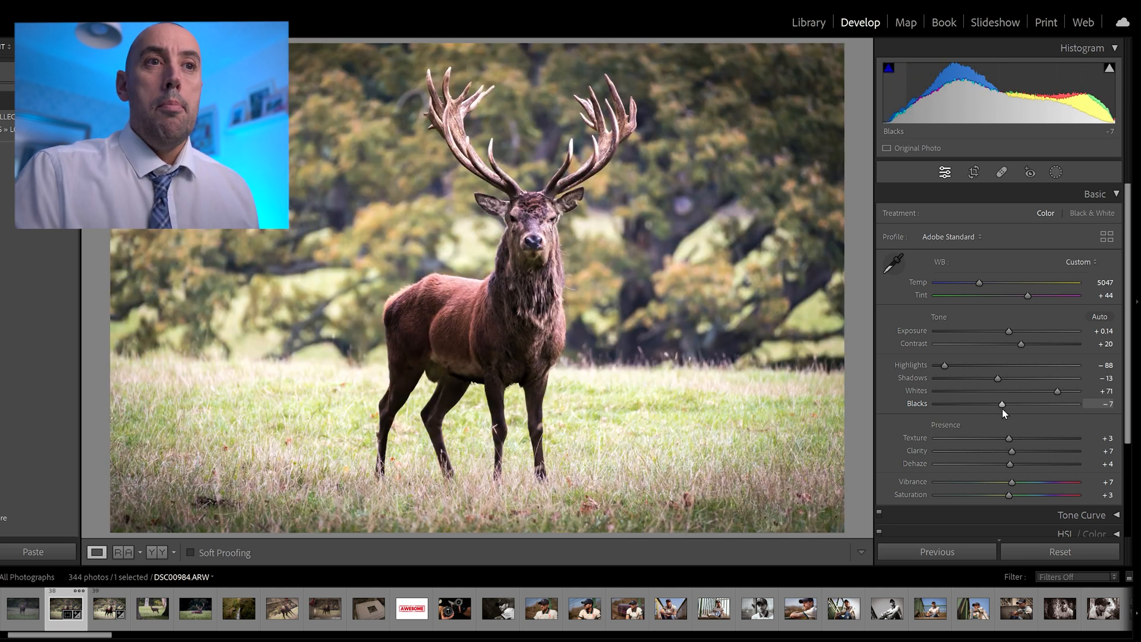
{"action": "double_click", "coordinate": [1058, 393]}
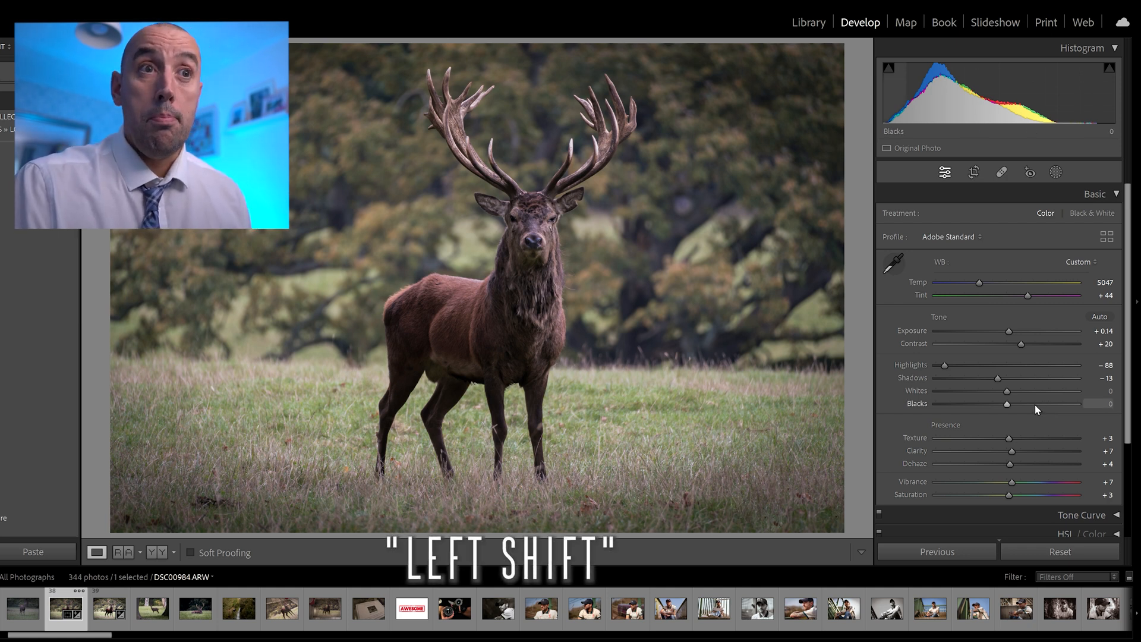
- Apply the automatic values for Whites and Blacks individually on the stag photo
{"action": "double_click", "coordinate": [1007, 392], "text": "shift"}
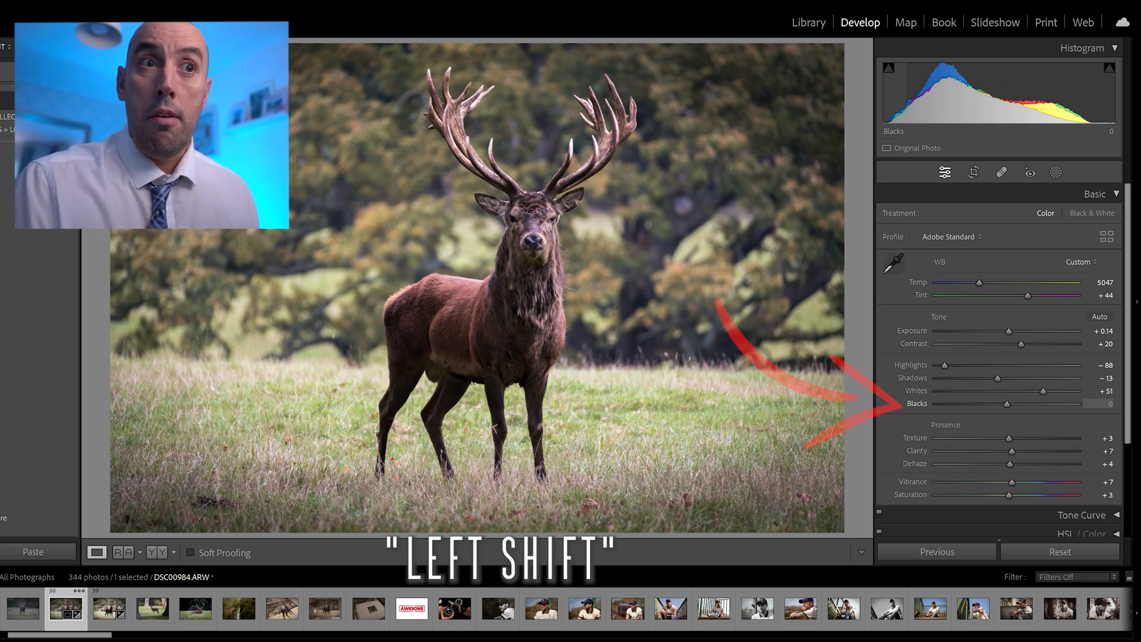
{"action": "double_click", "coordinate": [1008, 405], "text": "shift"}
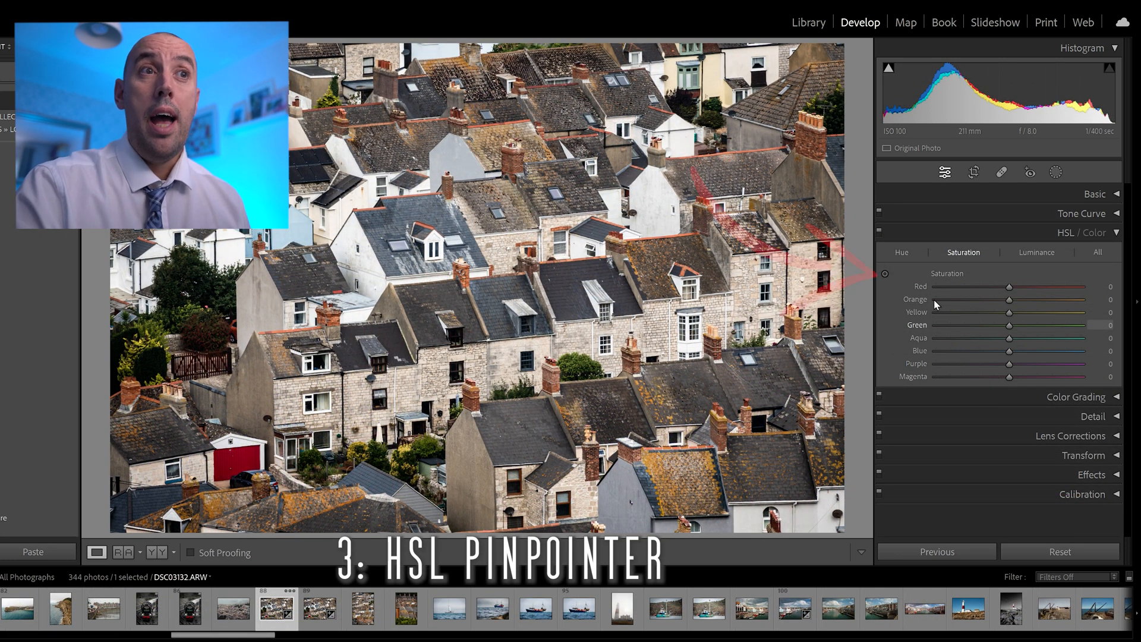
- Try targeted HSL saturation adjustments on the rooftop photo's pale blue wall, up to Blue +100 and Aqua +67, and reset both colours
{"action": "left_click", "coordinate": [886, 274]}
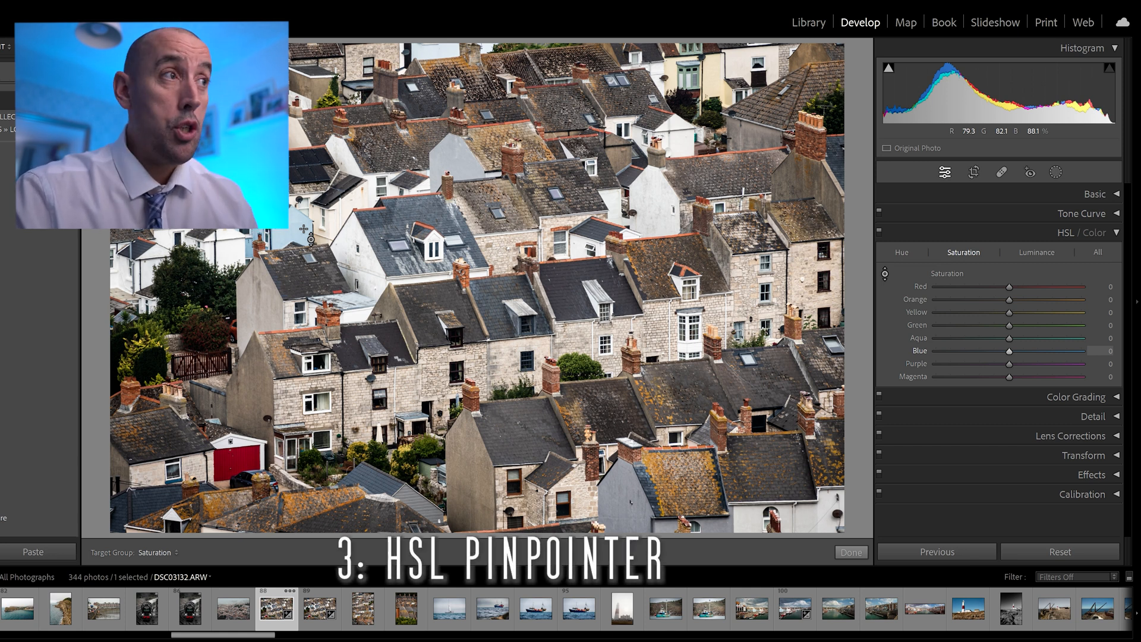
{"action": "left_click_drag", "start_coordinate": [304, 229], "coordinate": [304, 128]}
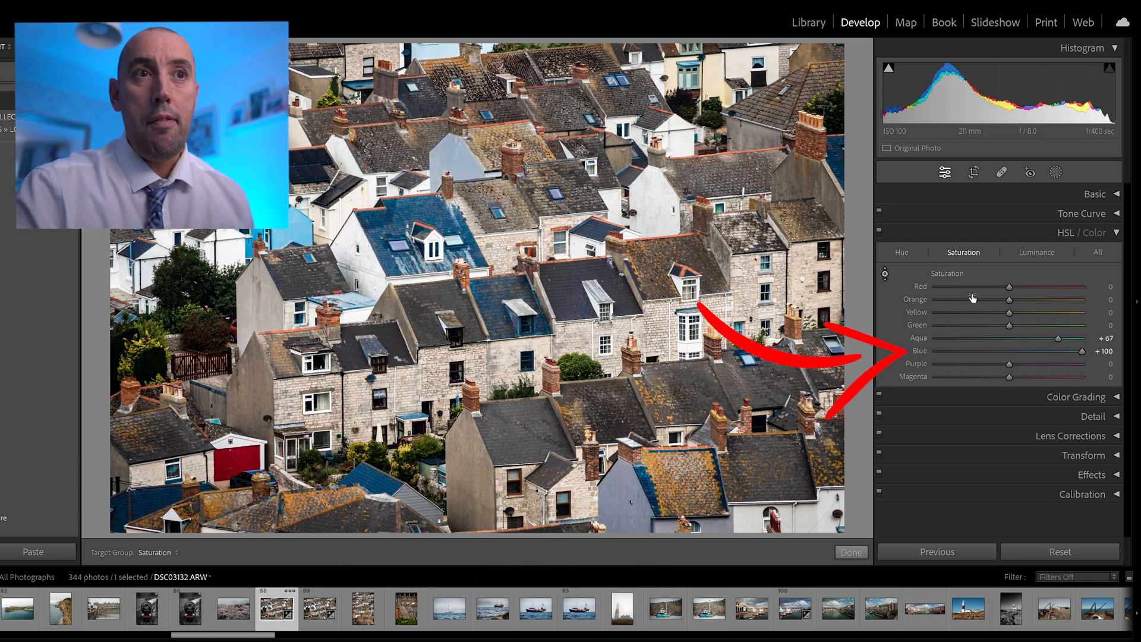
{"action": "left_click_drag", "start_coordinate": [304, 128], "coordinate": [304, 229]}
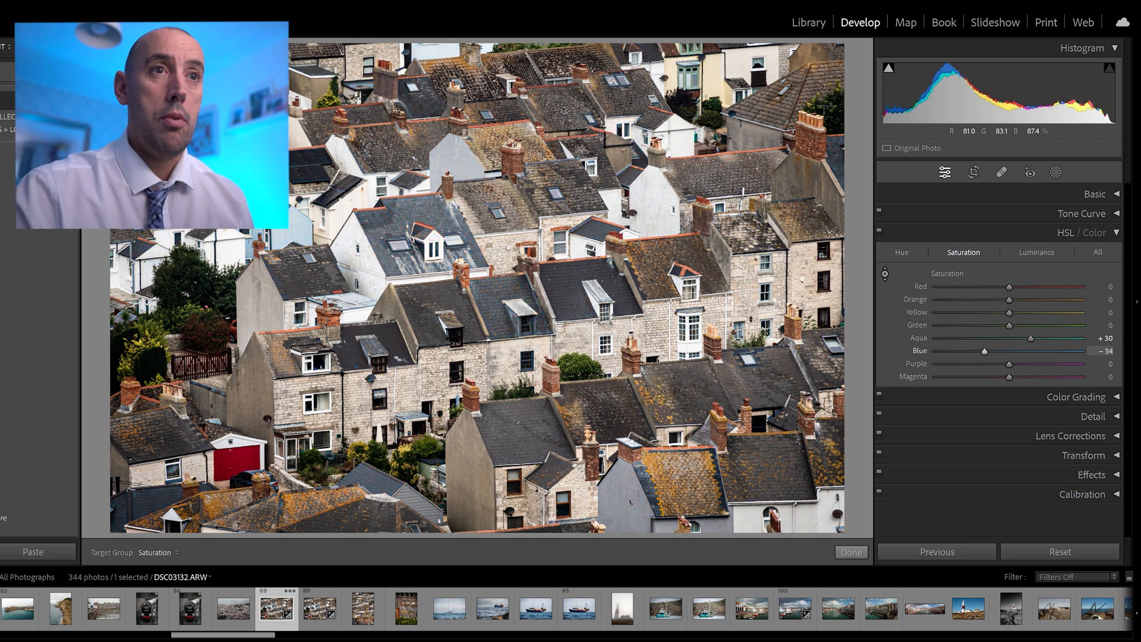
{"action": "double_click", "coordinate": [1035, 337]}
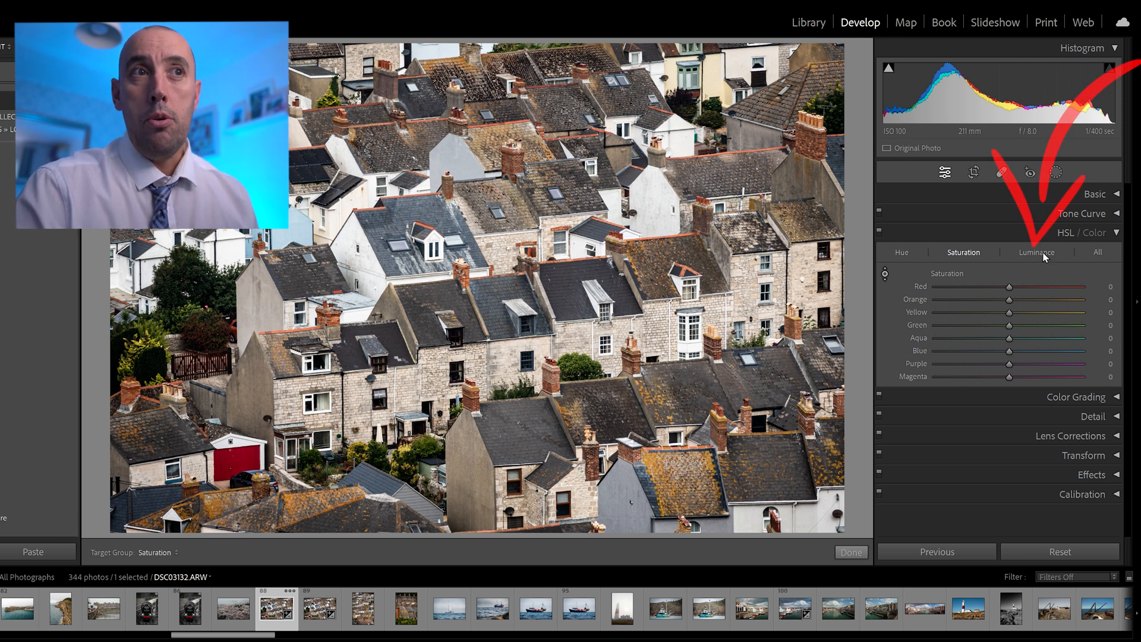
- Shift the red garage door's hue with the targeted adjustment tool to Red +91 and Orange +14, and shift it back the opposite way
{"action": "left_click", "coordinate": [900, 253]}
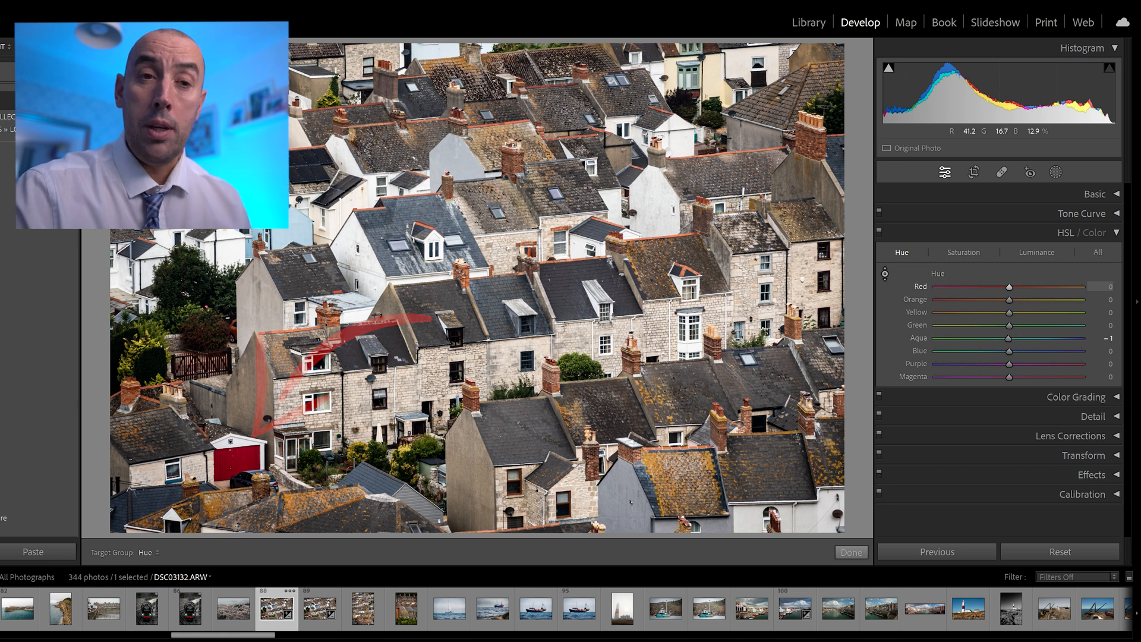
{"action": "left_click_drag", "start_coordinate": [240, 461], "coordinate": [240, 406]}
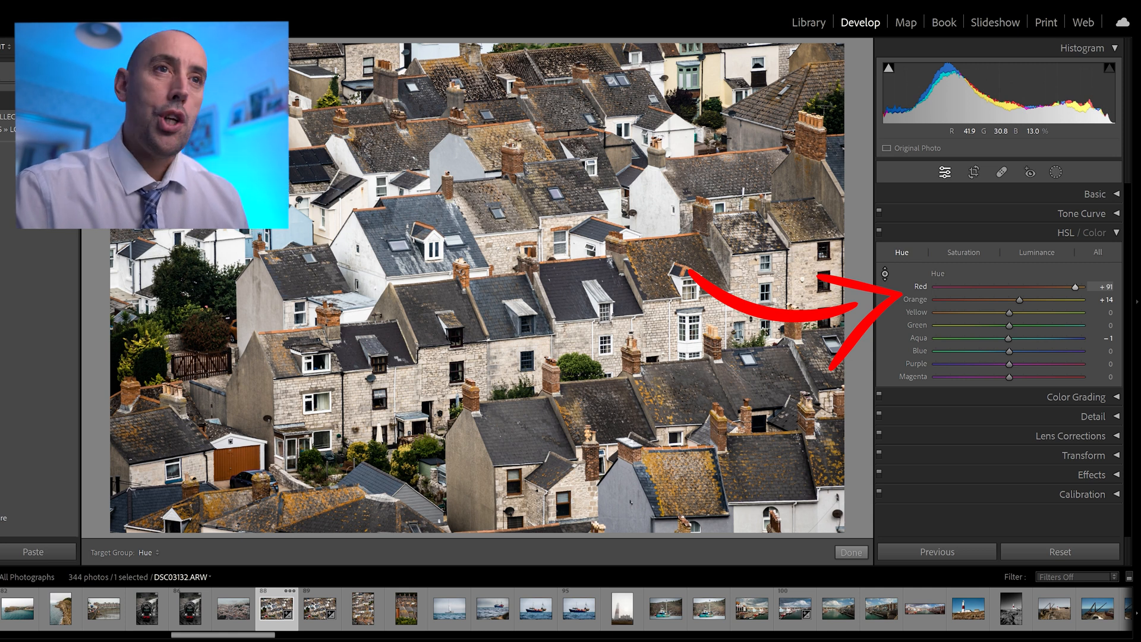
{"action": "left_click_drag", "start_coordinate": [241, 407], "coordinate": [240, 569]}
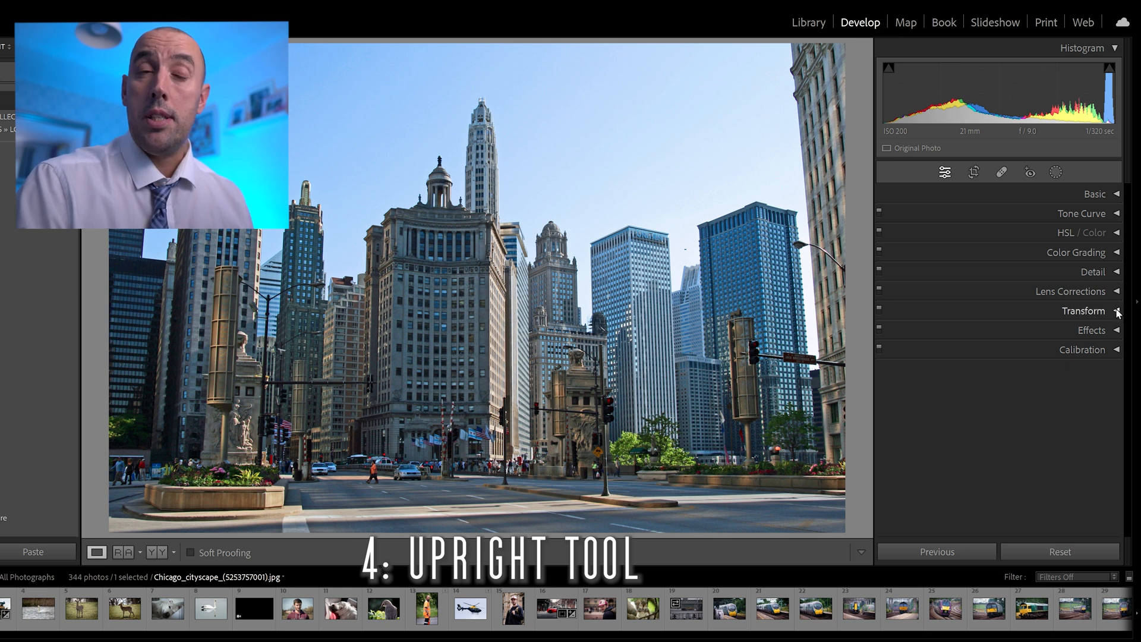
- Correct the city photo's converging verticals with Guided Upright, placing one guide along the white-striped tower's edge and one along the dark building's edge
{"action": "left_click", "coordinate": [1115, 292]}
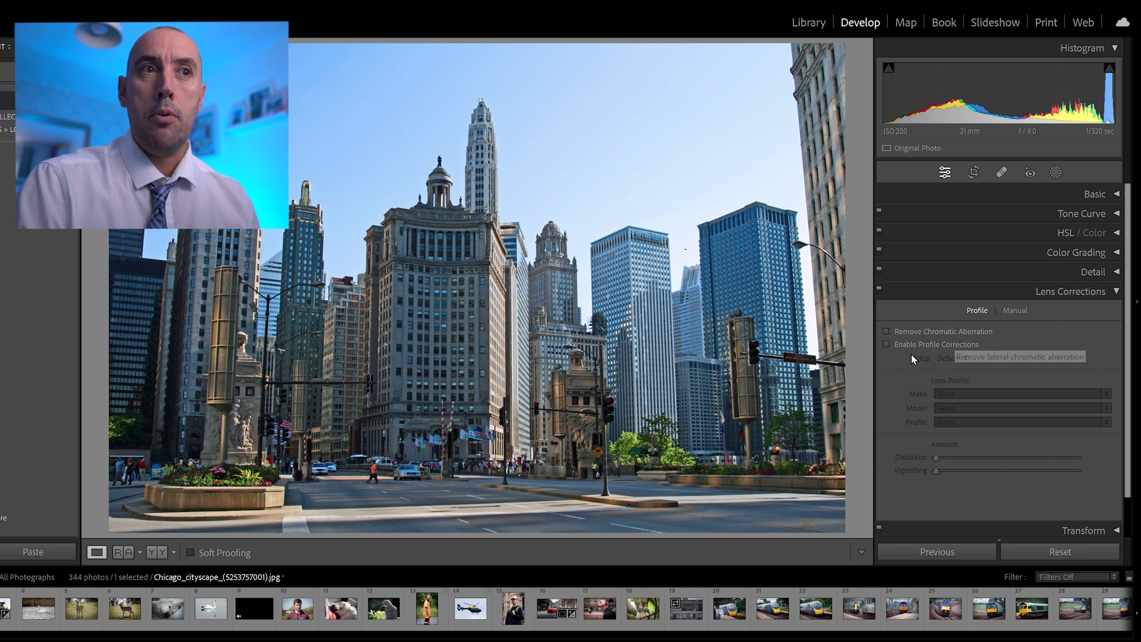
{"action": "left_click", "coordinate": [1076, 291]}
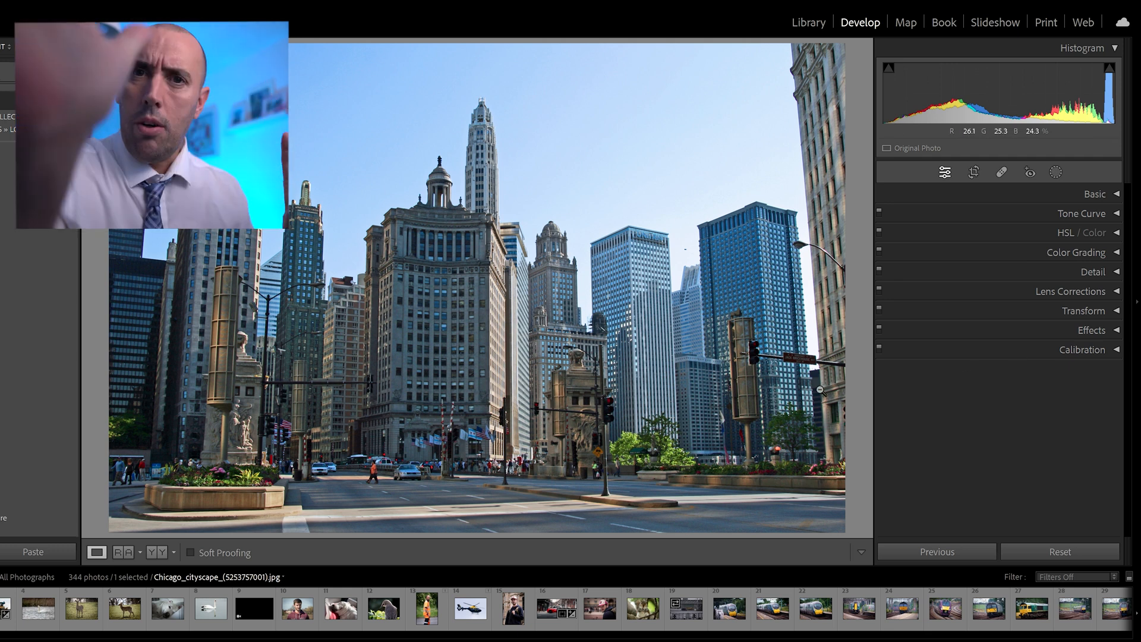
{"action": "left_click", "coordinate": [1118, 311]}
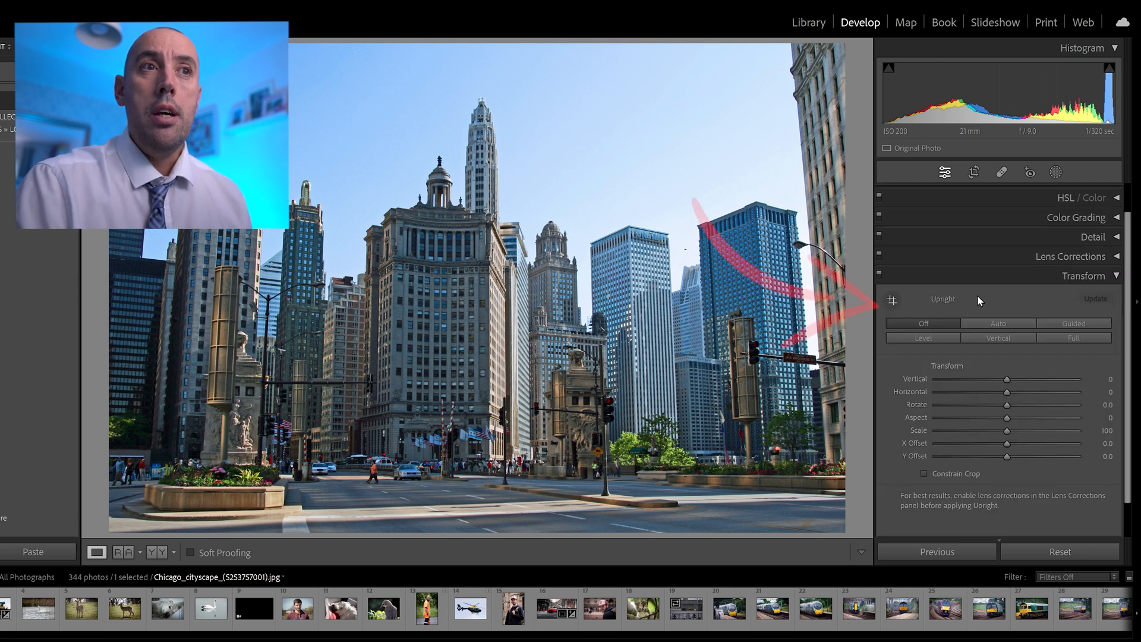
{"action": "left_click", "coordinate": [890, 303]}
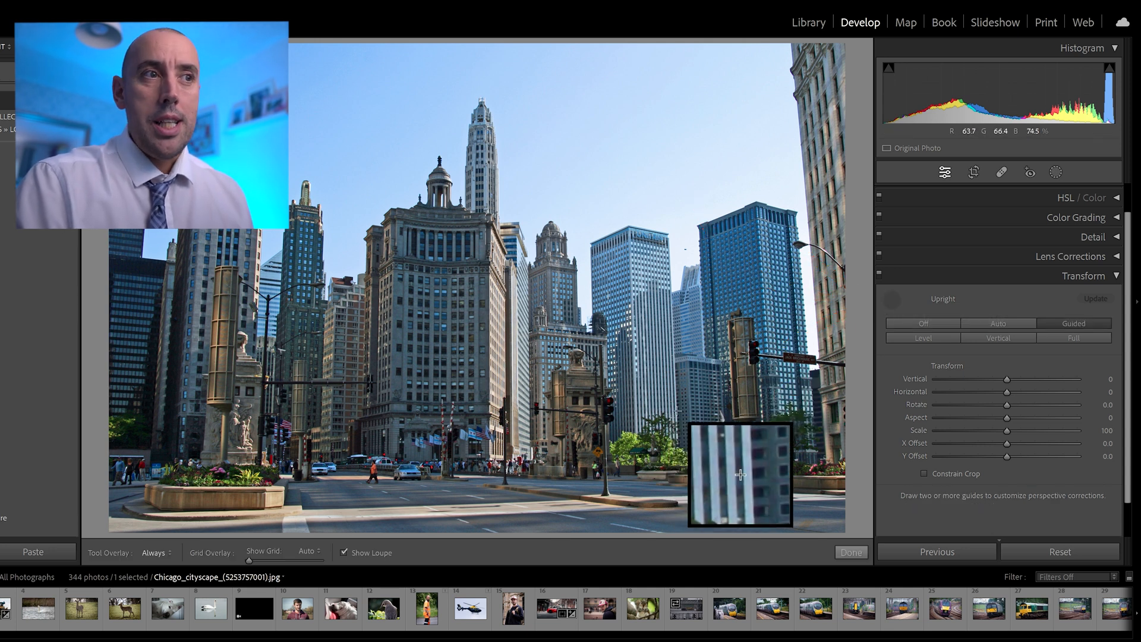
{"action": "left_click_drag", "start_coordinate": [677, 410], "coordinate": [670, 280]}
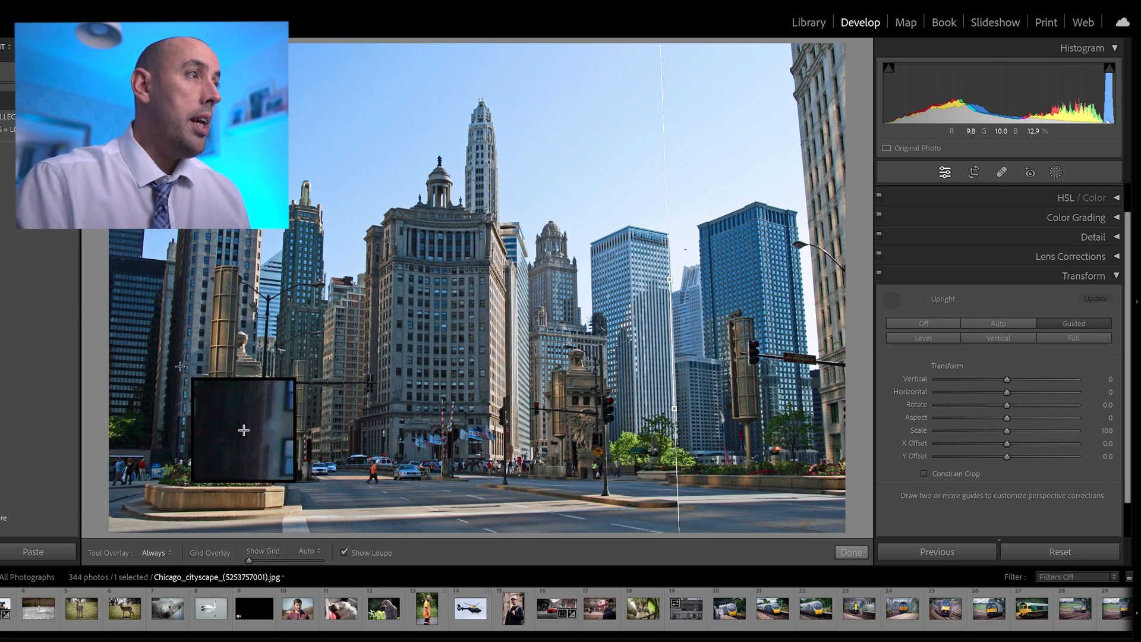
{"action": "left_click_drag", "start_coordinate": [179, 379], "coordinate": [191, 230]}
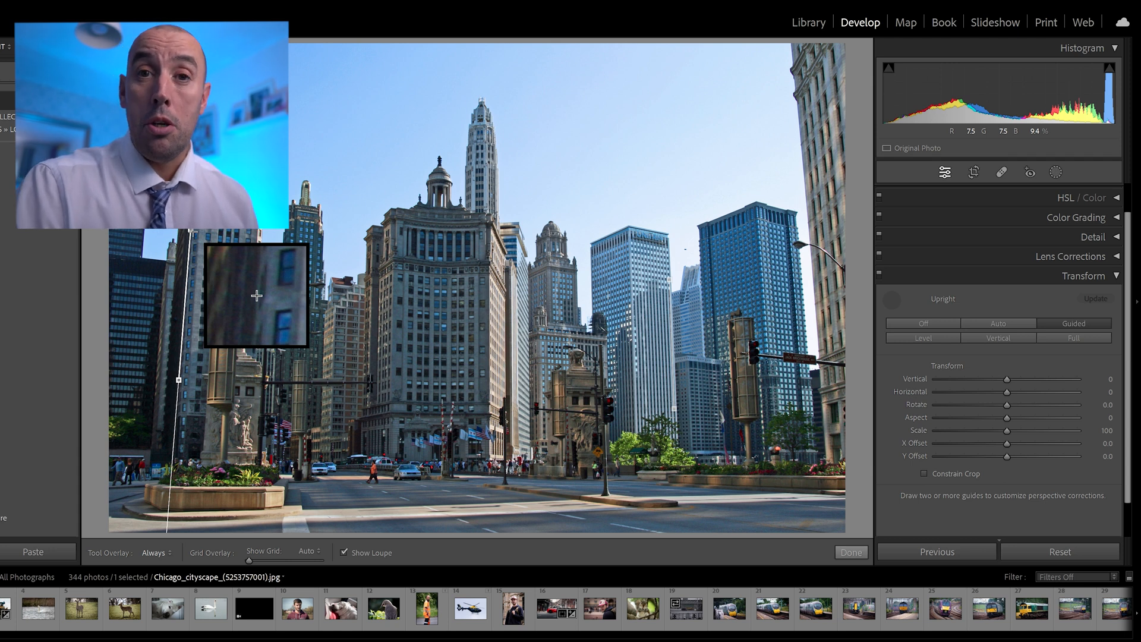
{"action": "left_click_drag", "start_coordinate": [192, 231], "coordinate": [191, 232]}
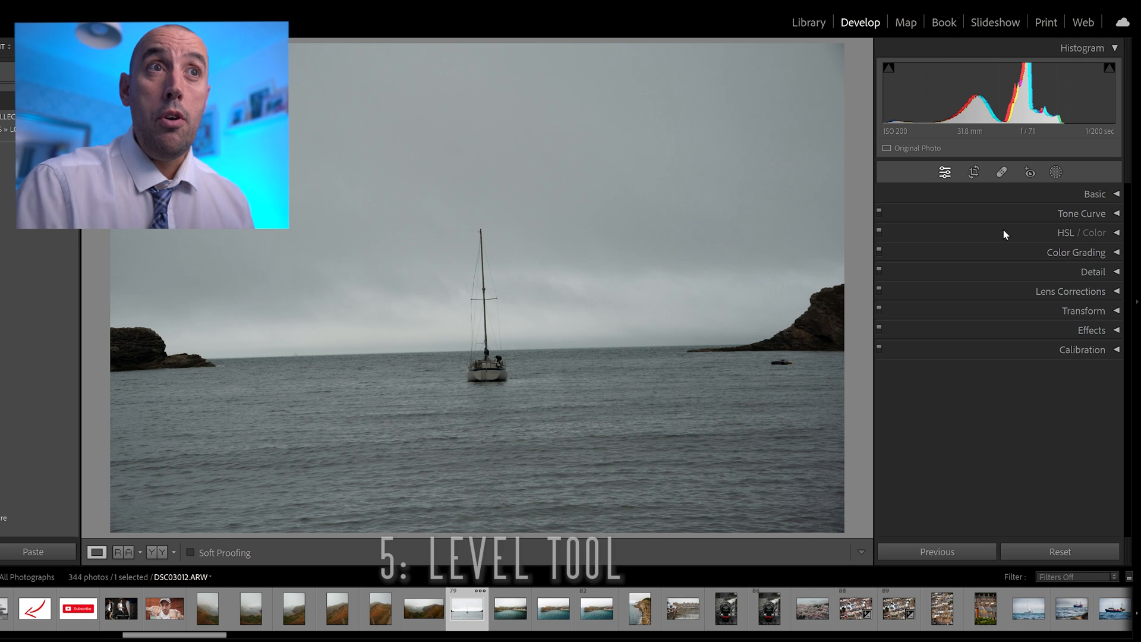
- Open Crop & Straighten on the sailboat photo and try rotating it manually to 1.32, returning the angle to −0.02
{"action": "left_click", "coordinate": [974, 172]}
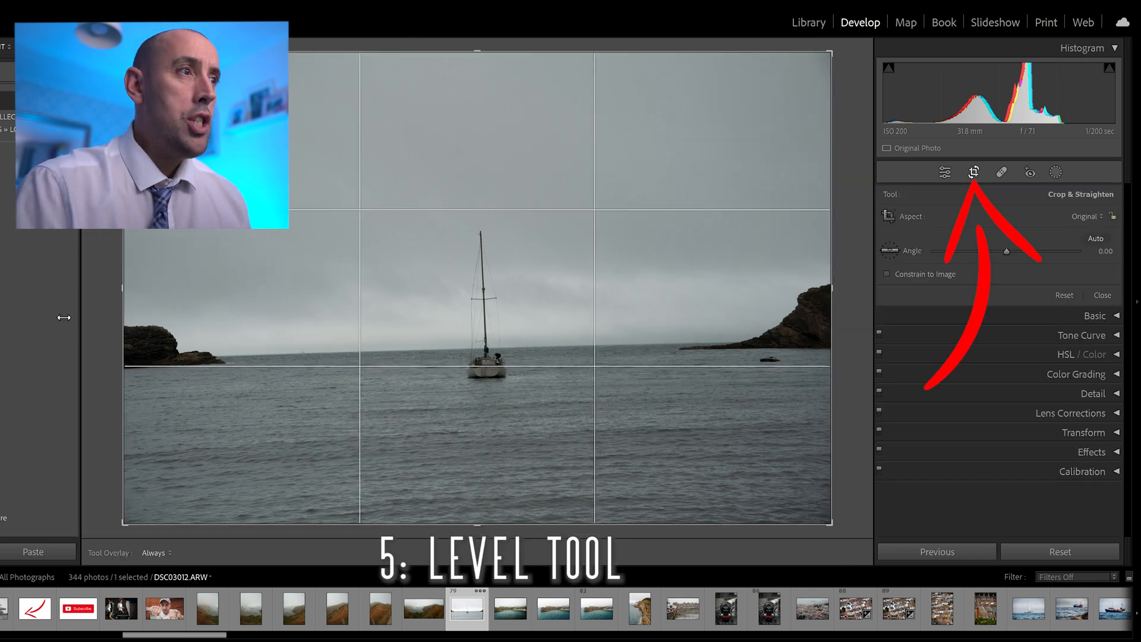
{"action": "left_click_drag", "start_coordinate": [852, 97], "coordinate": [853, 107]}
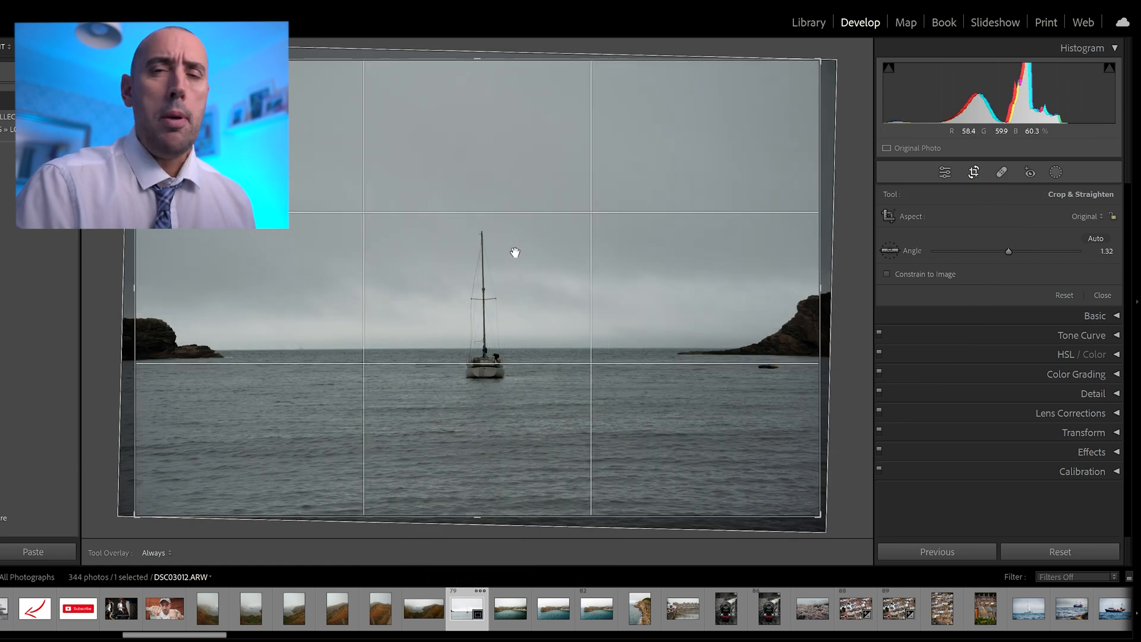
{"action": "left_click_drag", "start_coordinate": [853, 148], "coordinate": [852, 139]}
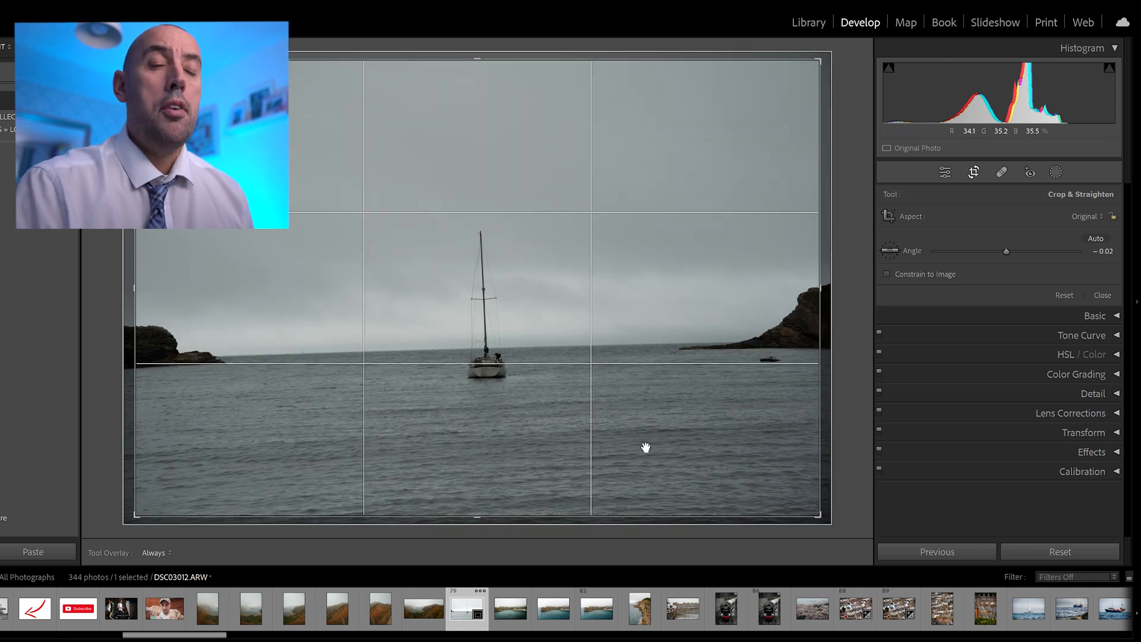
- Level the sailboat photo to an angle of about 1.46 by drawing a Straighten line along the horizon
{"action": "left_click", "coordinate": [895, 253]}
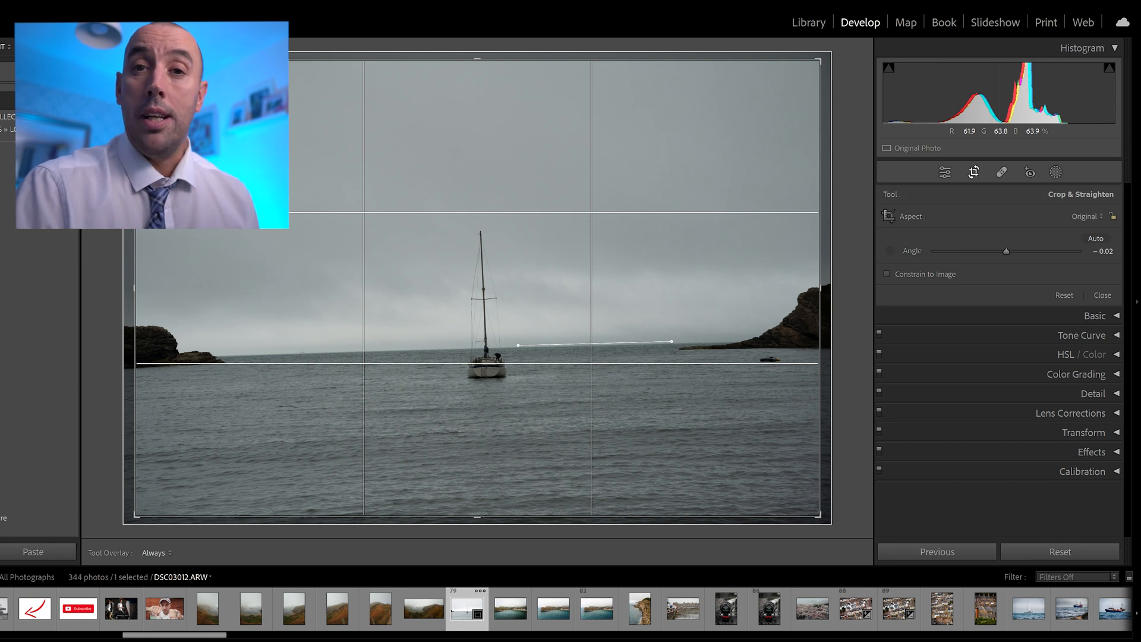
{"action": "left_click_drag", "start_coordinate": [672, 341], "coordinate": [673, 341]}
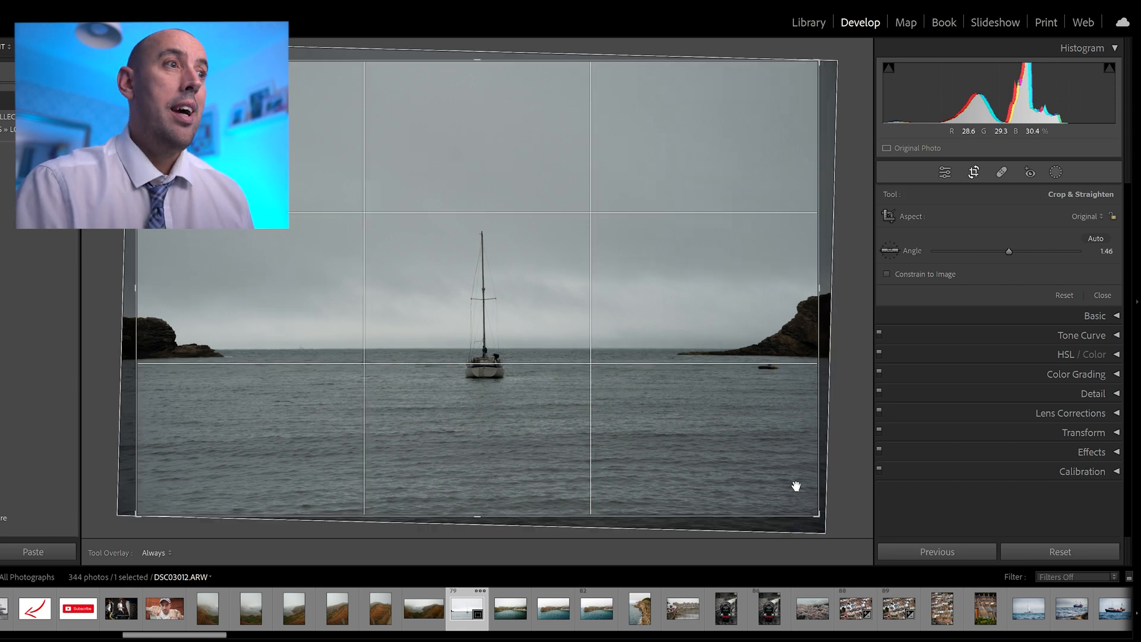